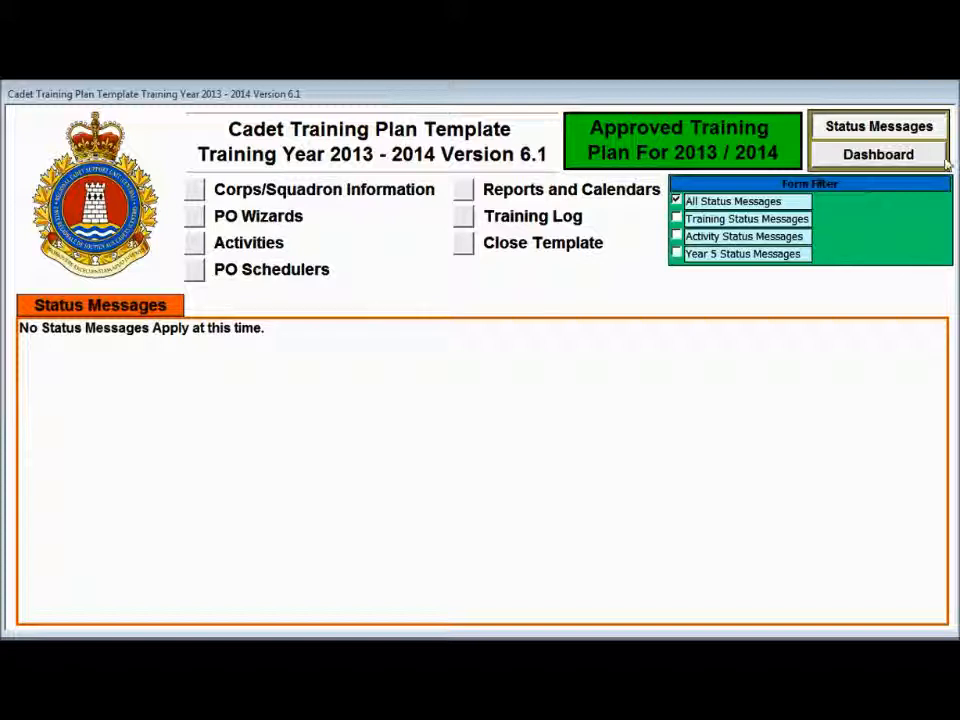
Open the dashboard with the Year 5 cadet schedules shown and view the EO information for M-108.01 on 10-Sep-2013
{"action": "left_click", "coordinate": [879, 160]}
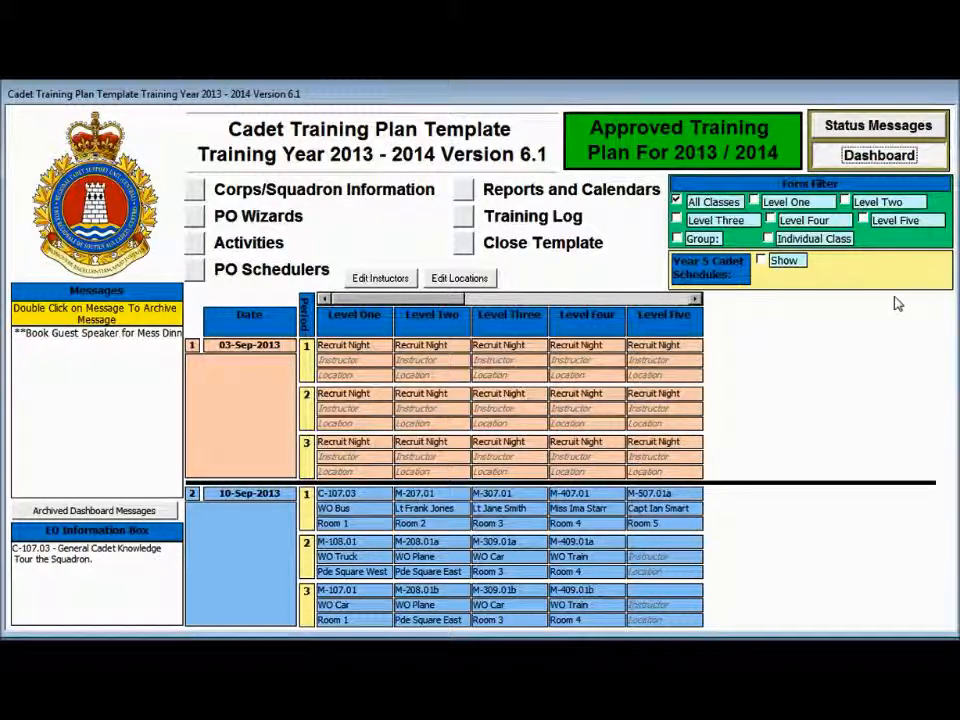
{"action": "left_click", "coordinate": [762, 261]}
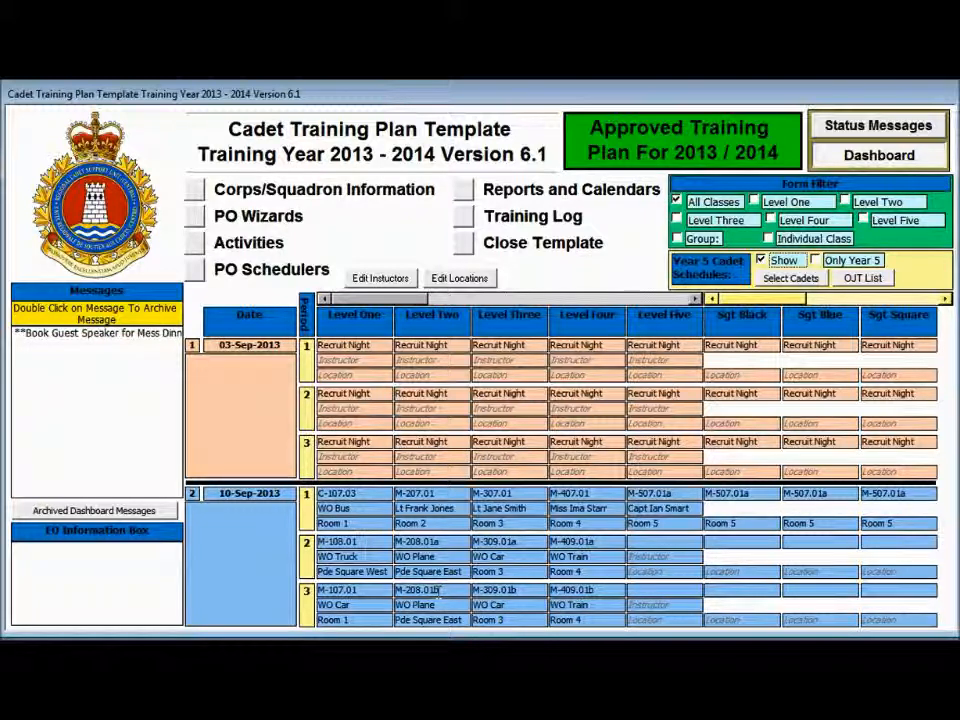
{"action": "left_click", "coordinate": [338, 541]}
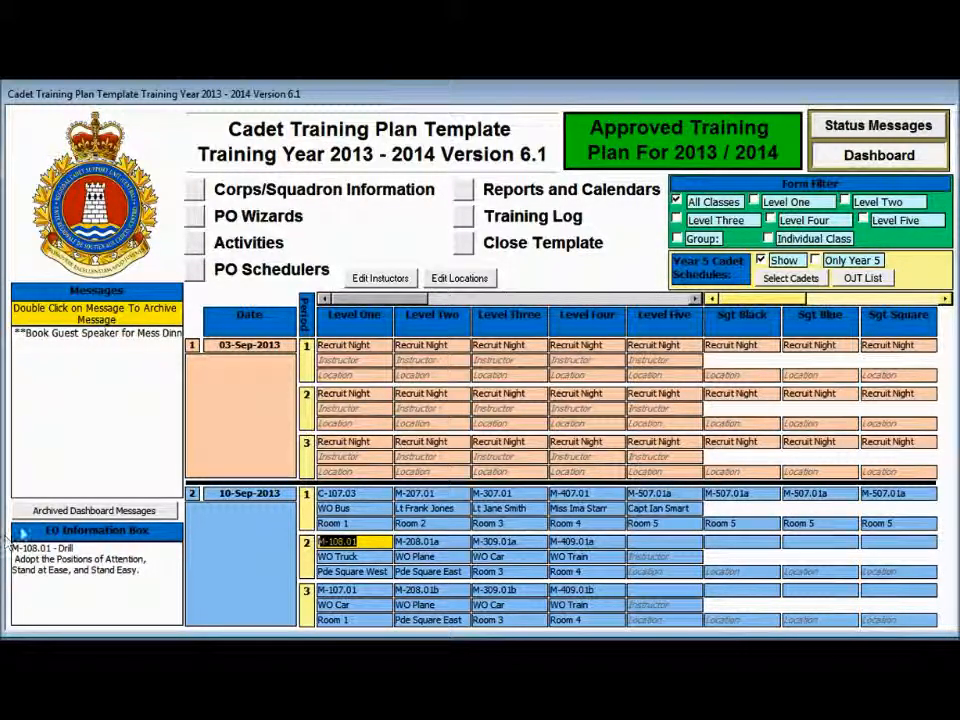
Archive the dashboard message about booking a guest speaker for the Mess Dinner and make it active again from the archived messages
{"action": "mouse_move", "coordinate": [156, 418]}
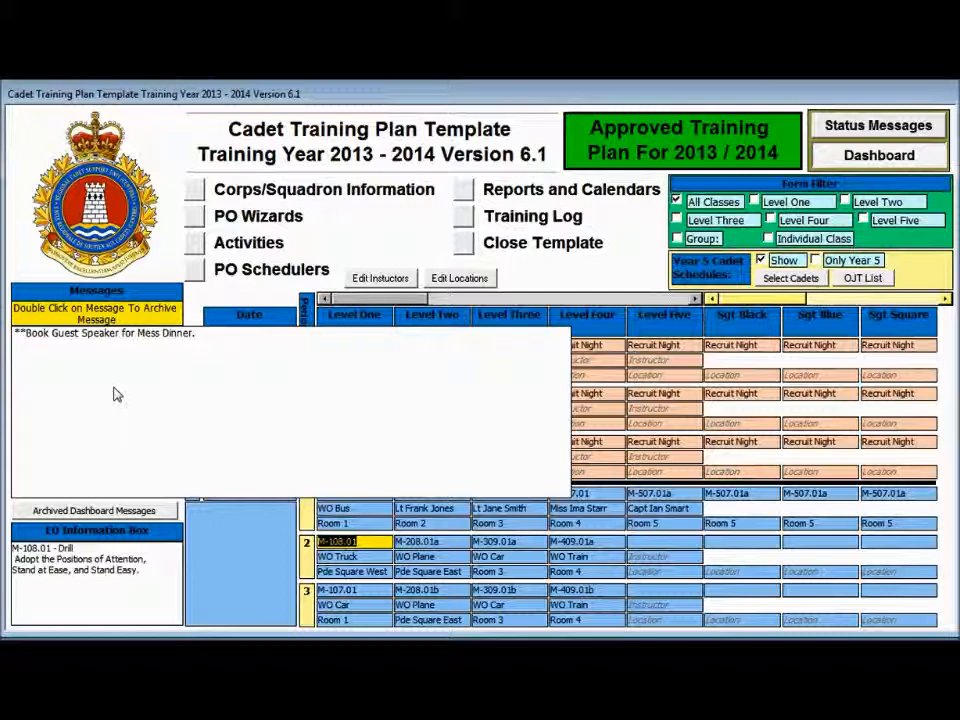
{"action": "double_click", "coordinate": [67, 339]}
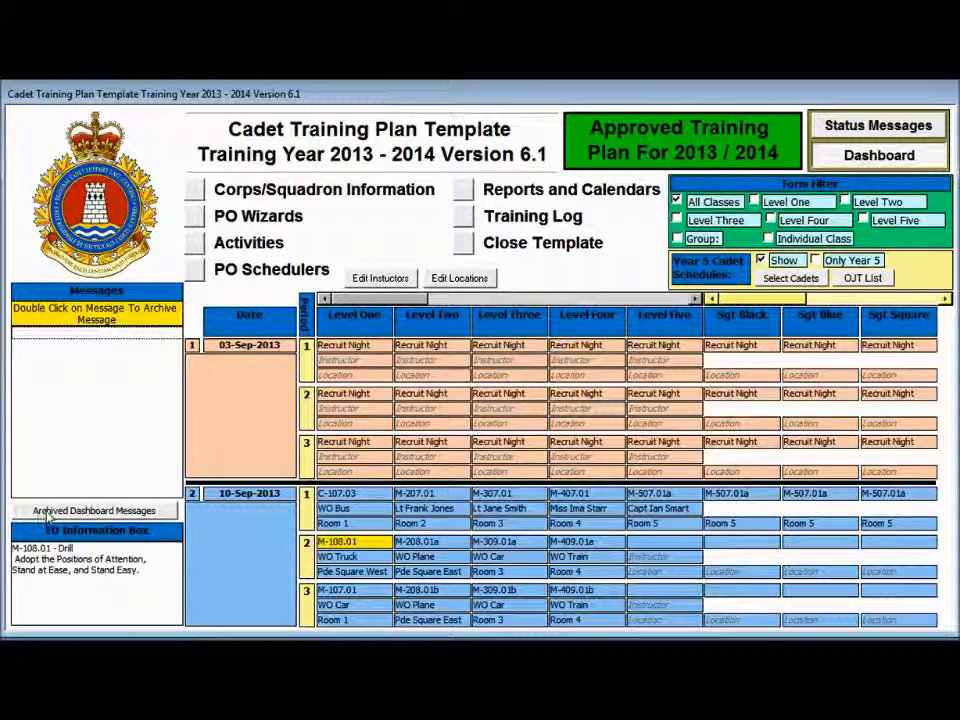
{"action": "left_click", "coordinate": [46, 514]}
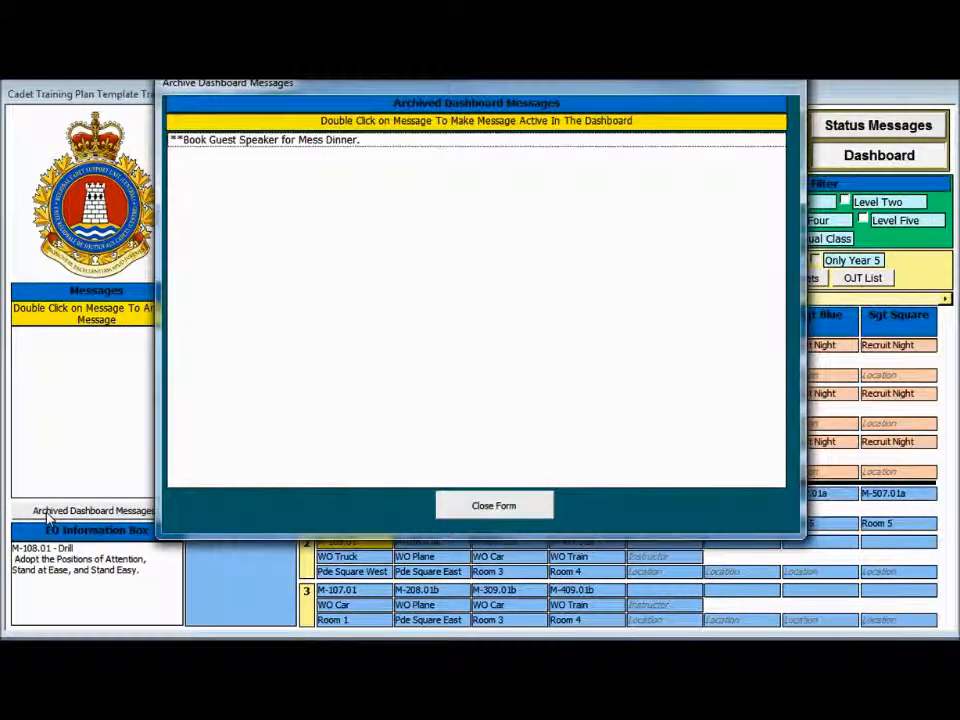
{"action": "double_click", "coordinate": [302, 148]}
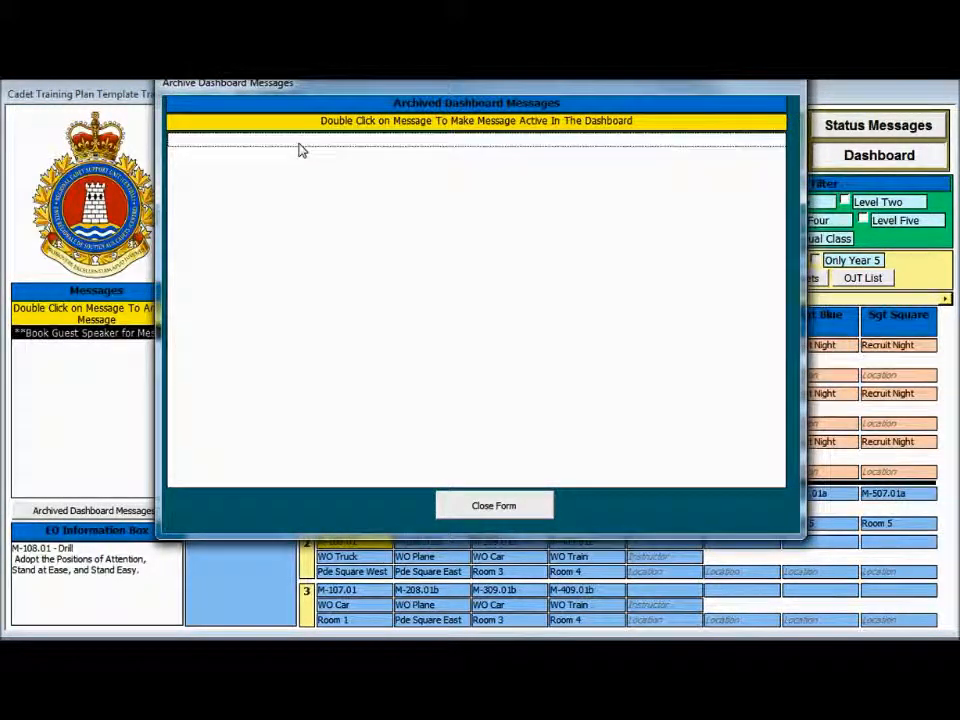
{"action": "left_click", "coordinate": [487, 507]}
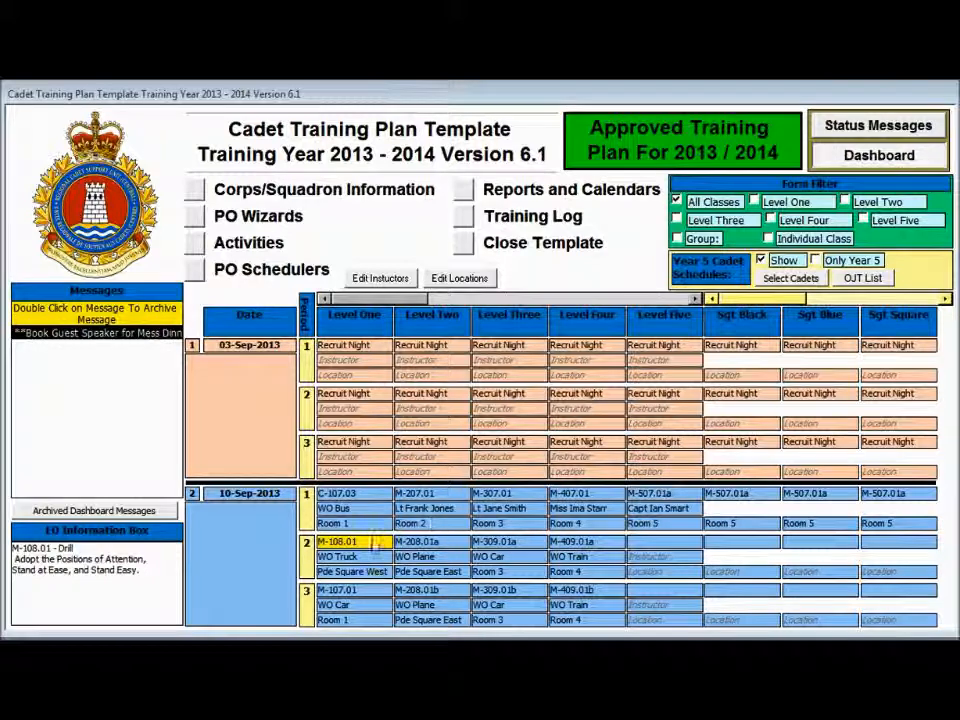
Swap Level One's C-107.03 in period 1 with M-108.01 in period 2 on 10-Sep-2013, including their instructors and locations
{"action": "left_click", "coordinate": [369, 494]}
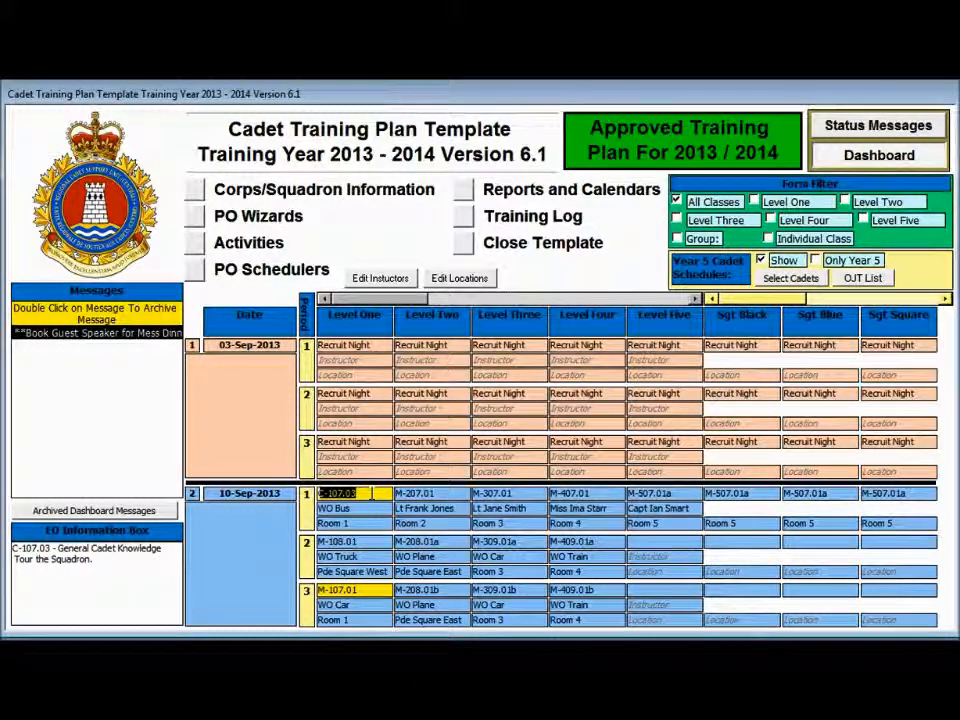
{"action": "left_click", "coordinate": [384, 494]}
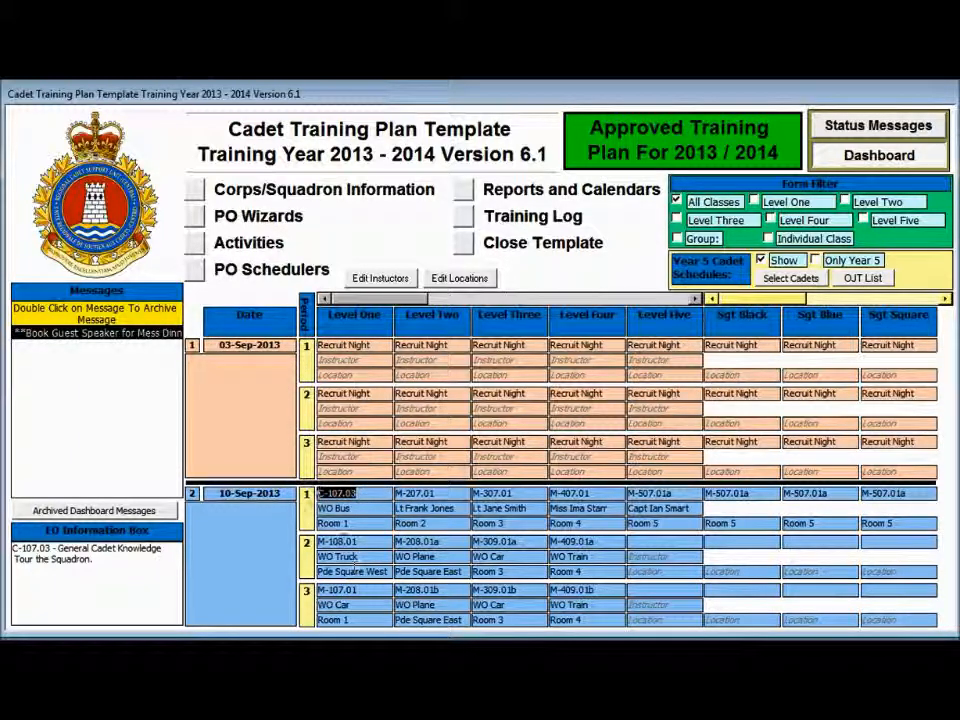
{"action": "double_click", "coordinate": [352, 493]}
{"action": "left_click_drag", "start_coordinate": [368, 527], "coordinate": [373, 570]}
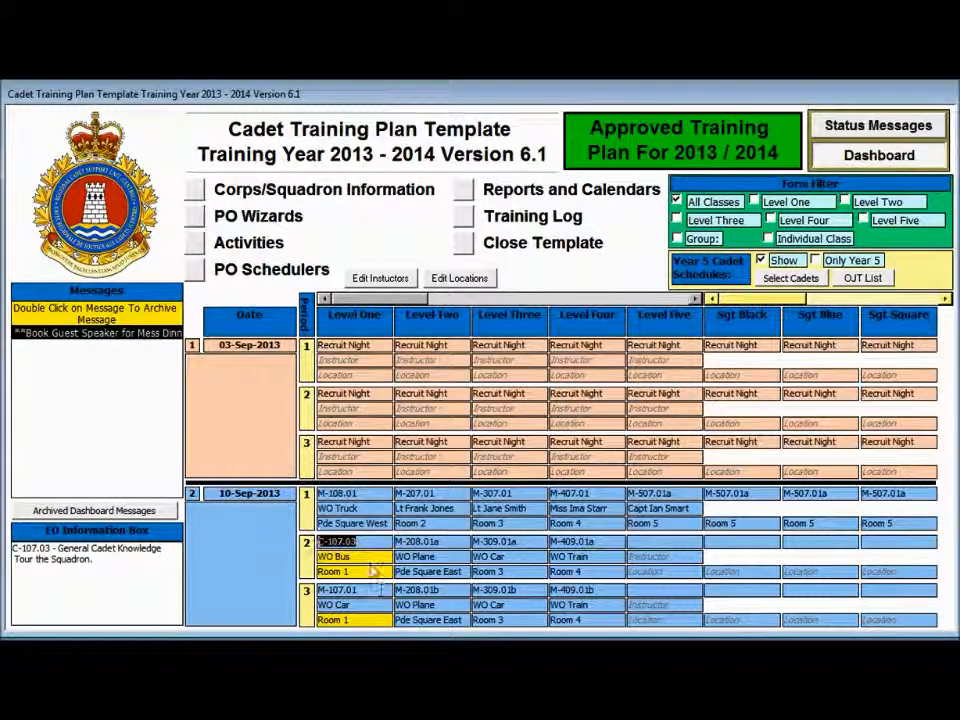
{"action": "left_click", "coordinate": [369, 557]}
{"action": "left_click", "coordinate": [371, 571]}
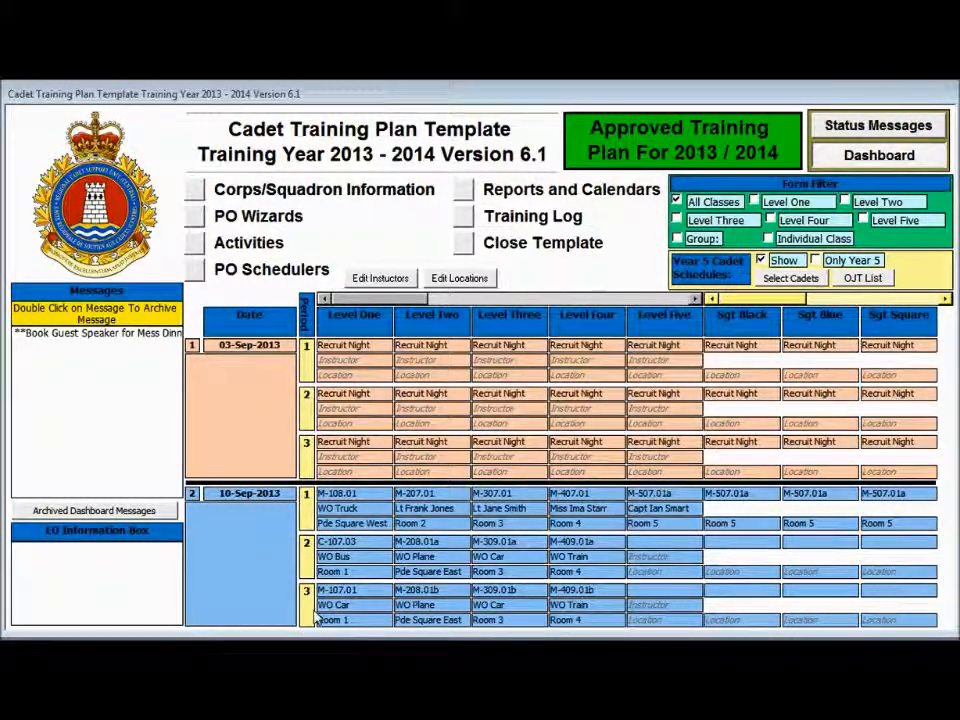
Clear the Level One period 1 instructor on 10-Sep-2013 and assign the instructor who already teaches Level One in period 2
{"action": "double_click", "coordinate": [353, 509]}
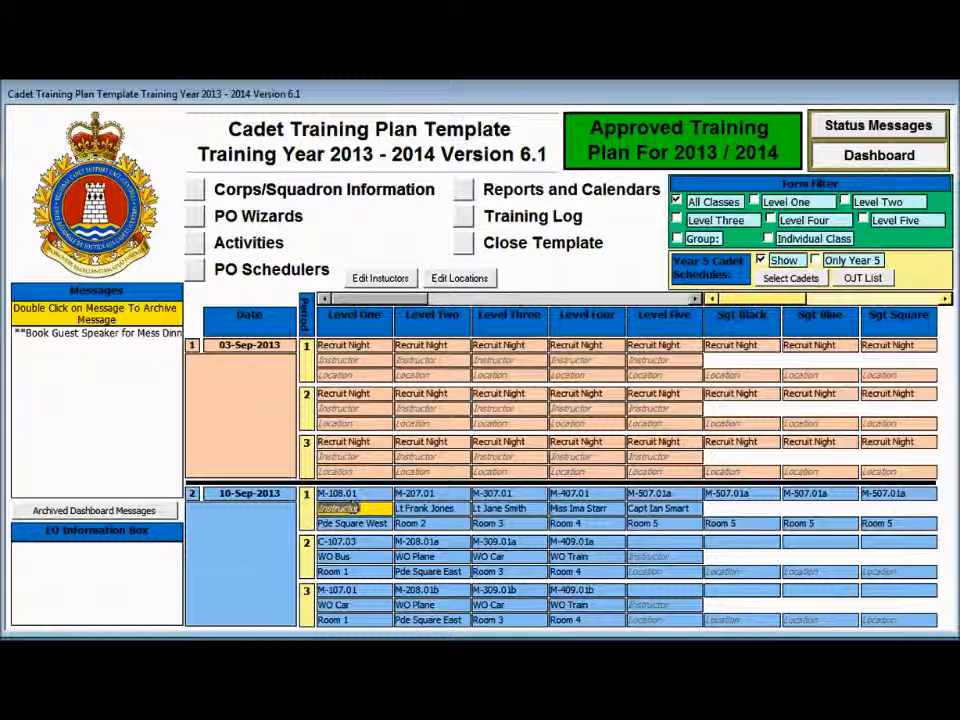
{"action": "left_click", "coordinate": [351, 509]}
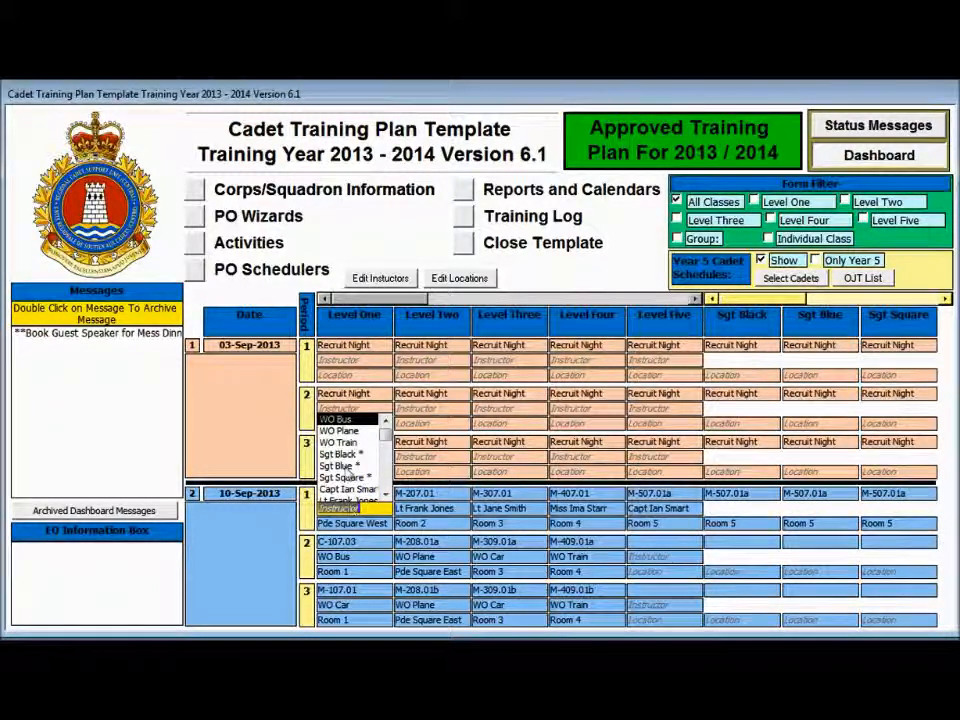
{"action": "left_click", "coordinate": [340, 420]}
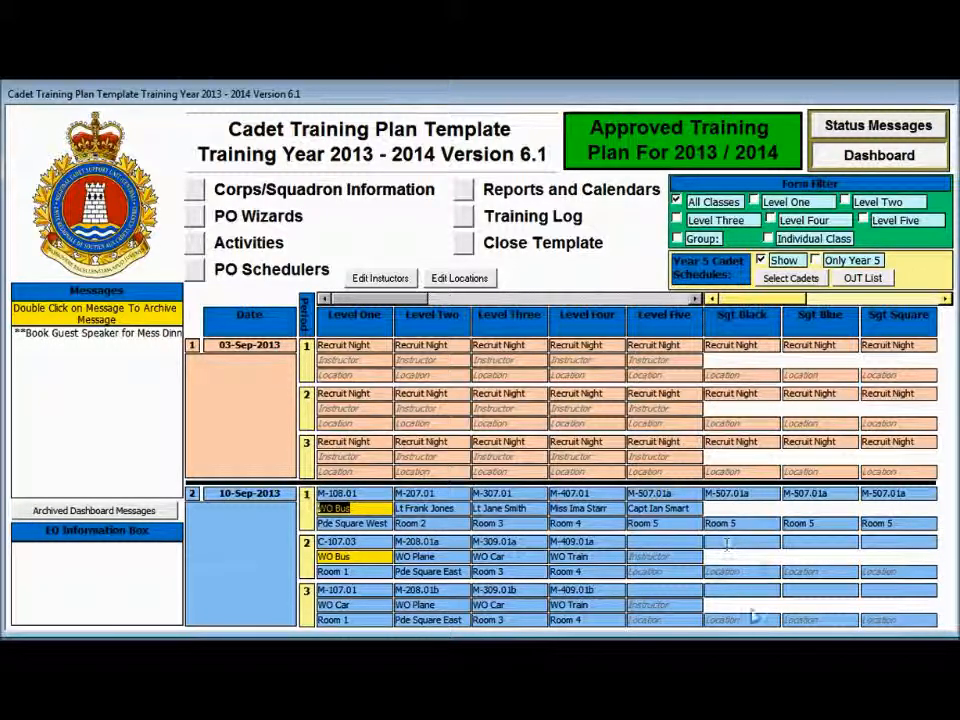
Assign Admin to the first Year 5 cadet for periods 2 and 3 on 10-Sep-2013
{"action": "left_click", "coordinate": [721, 543]}
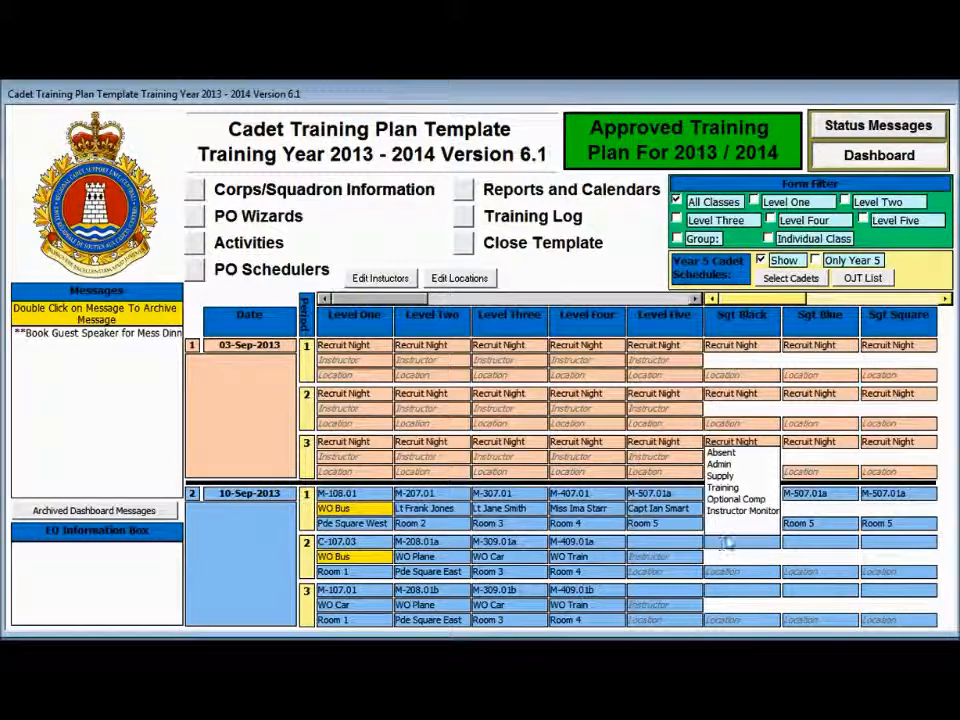
{"action": "left_click", "coordinate": [720, 464]}
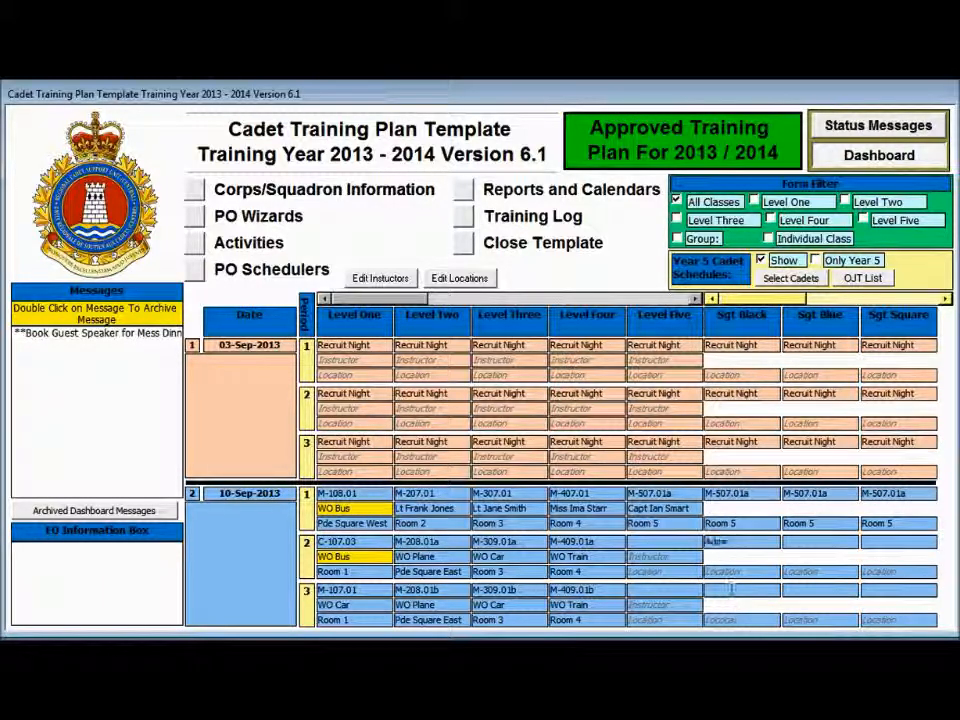
{"action": "left_click", "coordinate": [721, 590]}
{"action": "left_click", "coordinate": [720, 510]}
Assign Supply to the second Year 5 cadet for periods 2 and 3 on 10-Sep-2013
{"action": "left_click", "coordinate": [805, 540]}
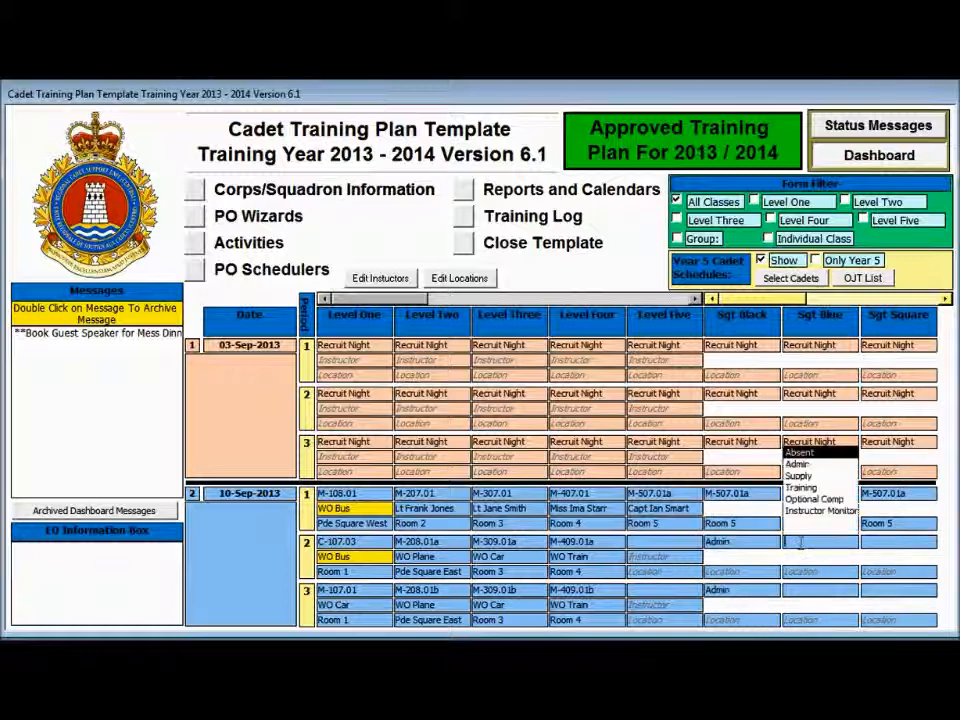
{"action": "left_click", "coordinate": [810, 477]}
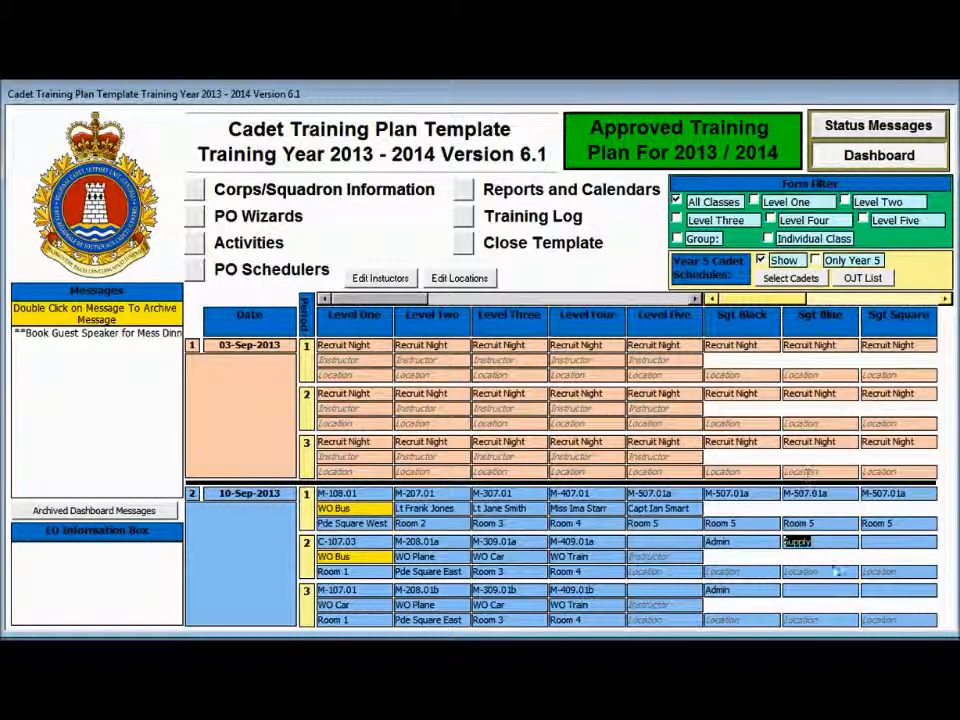
{"action": "left_click", "coordinate": [805, 493]}
{"action": "left_click", "coordinate": [805, 525]}
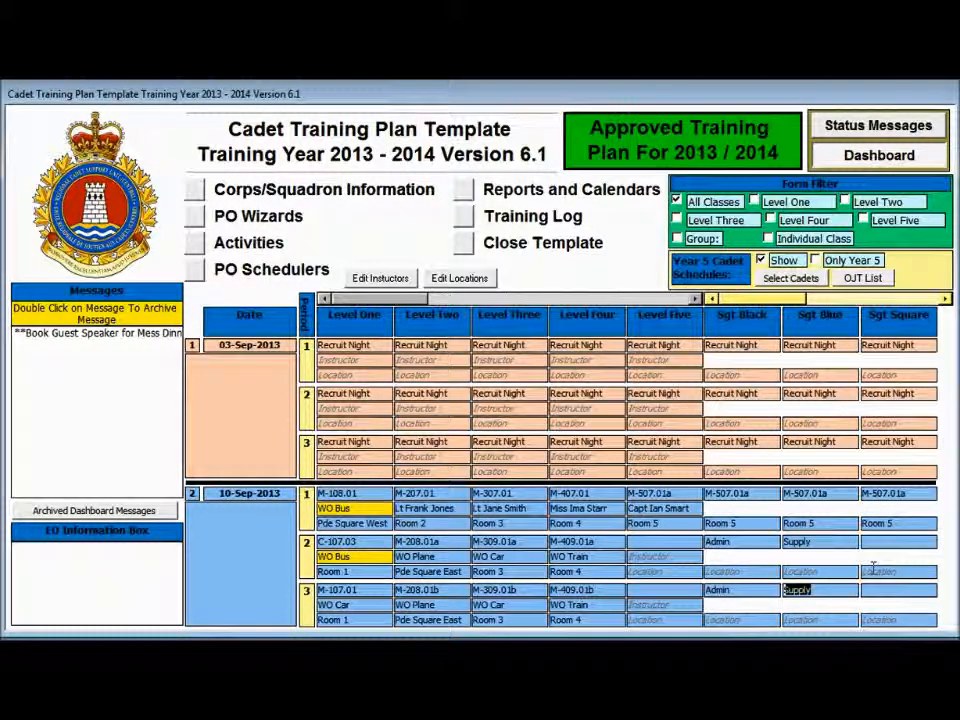
Assign Training to the third Year 5 cadet for periods 2 and 3 on 10-Sep-2013
{"action": "left_click", "coordinate": [870, 541]}
{"action": "left_click", "coordinate": [877, 476]}
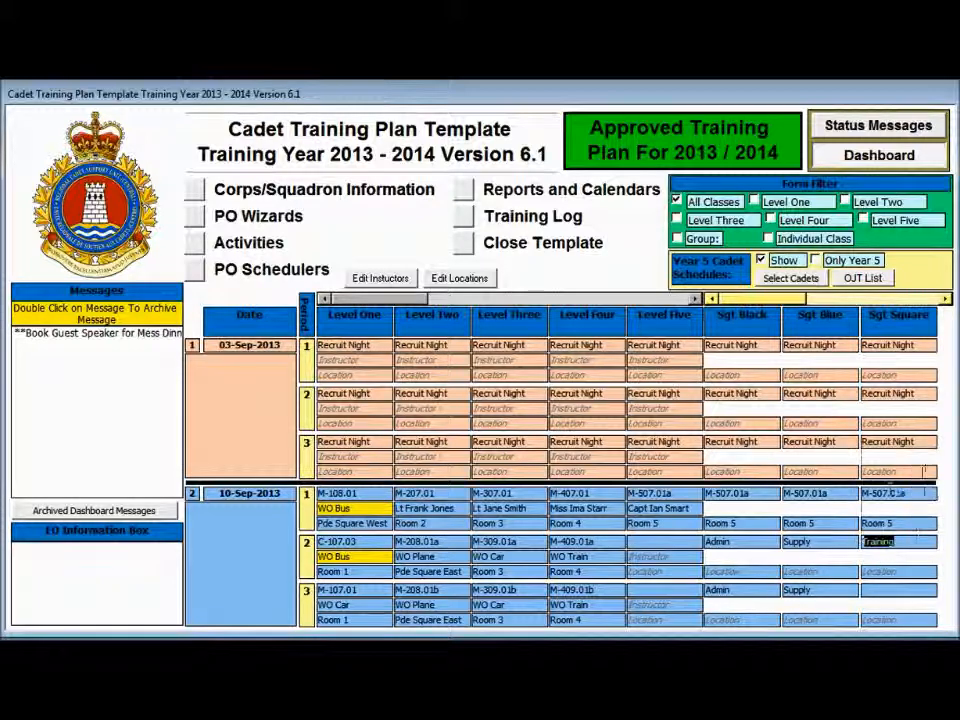
{"action": "left_click", "coordinate": [880, 493]}
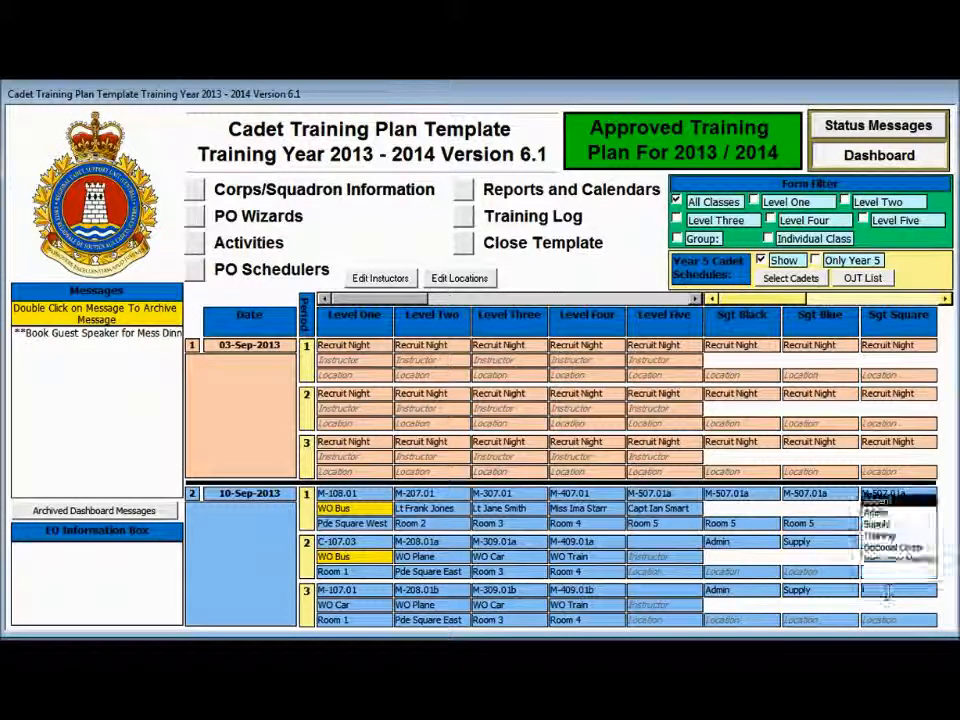
{"action": "left_click", "coordinate": [880, 536]}
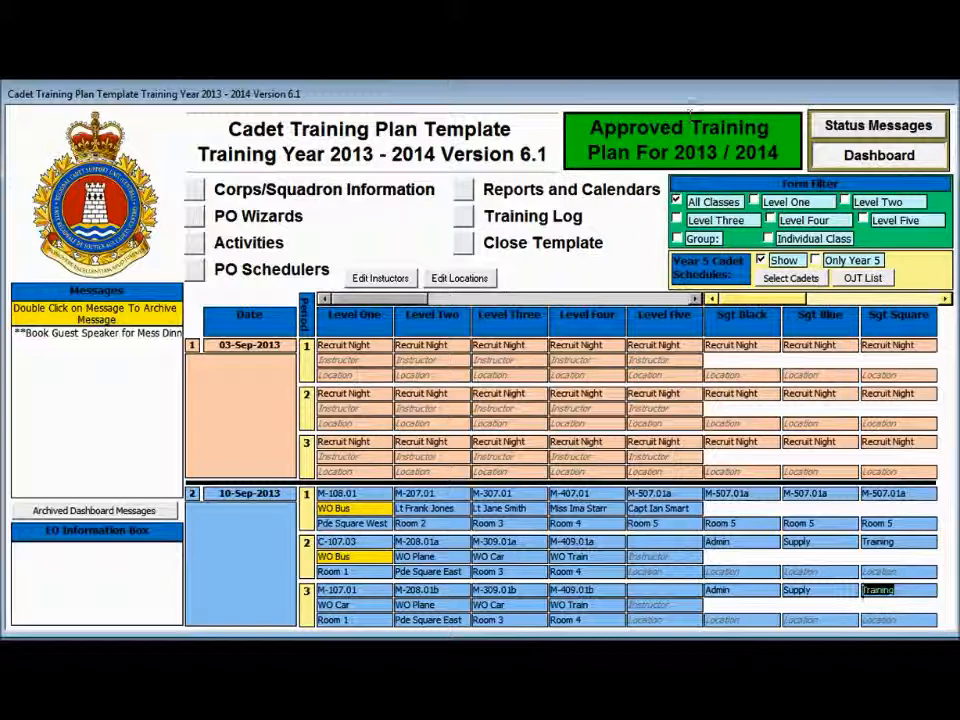
Check the status messages and return to the dashboard
{"action": "left_click", "coordinate": [862, 125]}
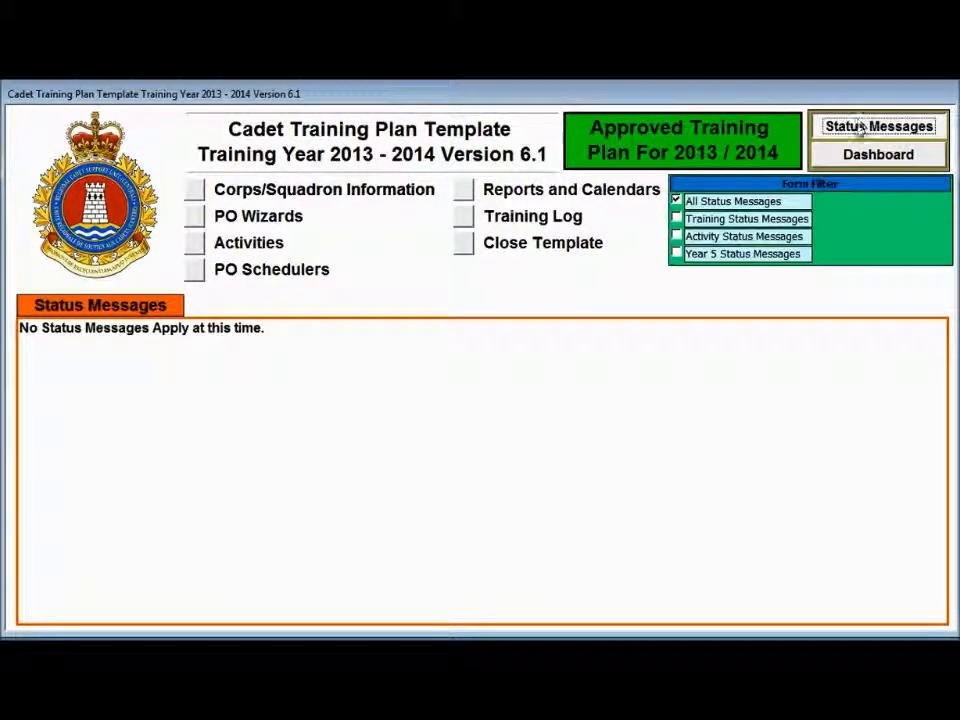
{"action": "left_click", "coordinate": [855, 157]}
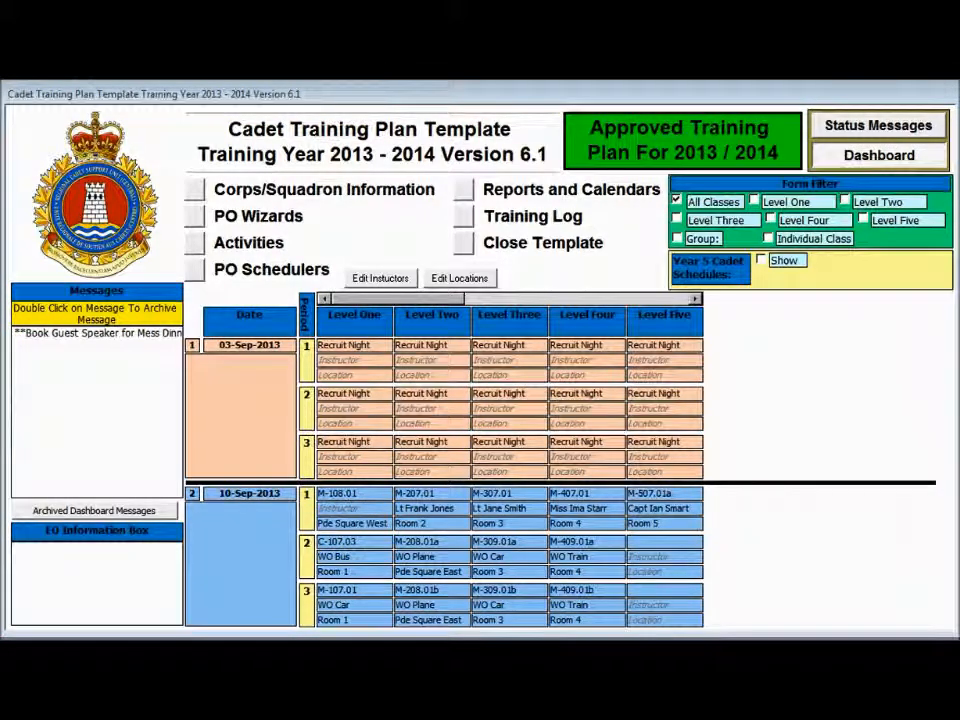
Review the Year 5 cadet schedule report options with the first individual cadet selected, and close them without creating a schedule
{"action": "left_click", "coordinate": [462, 189]}
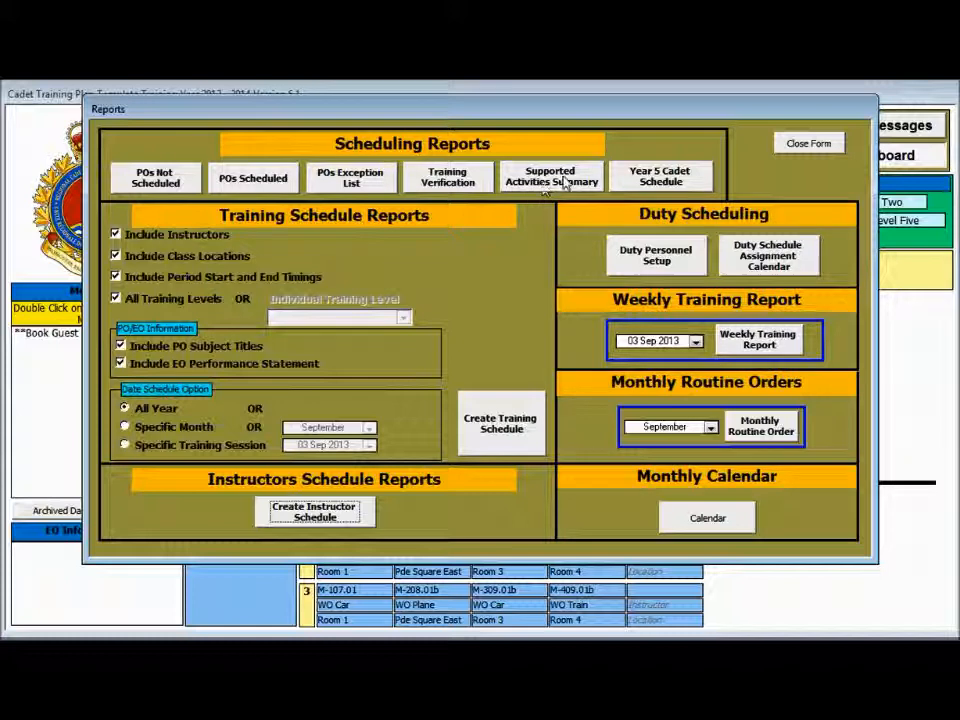
{"action": "left_click", "coordinate": [626, 185]}
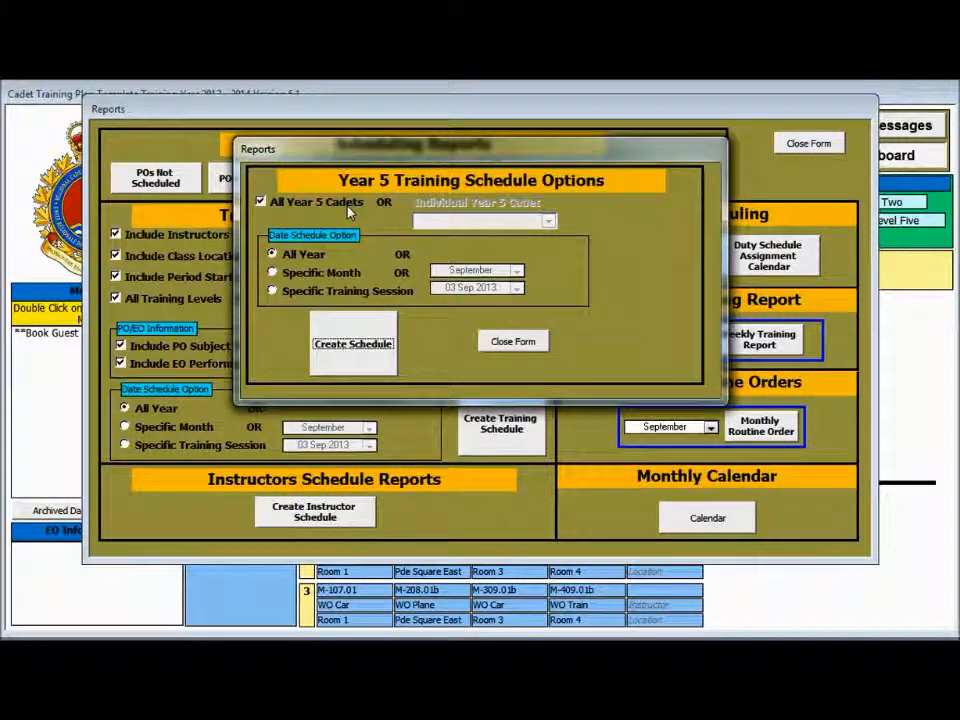
{"action": "left_click", "coordinate": [260, 203]}
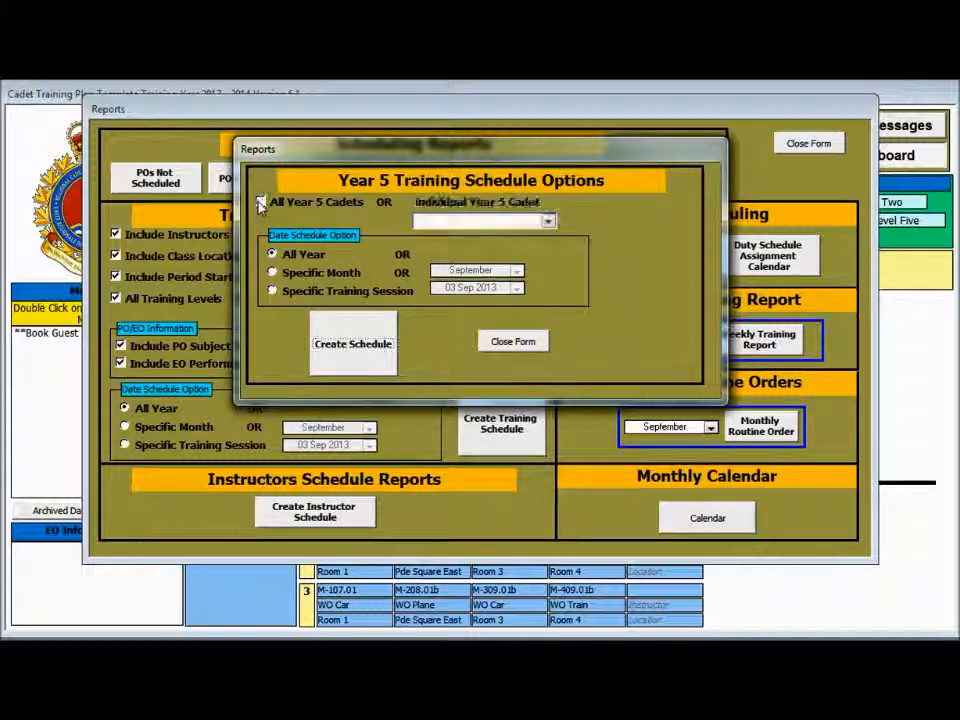
{"action": "left_click", "coordinate": [548, 222]}
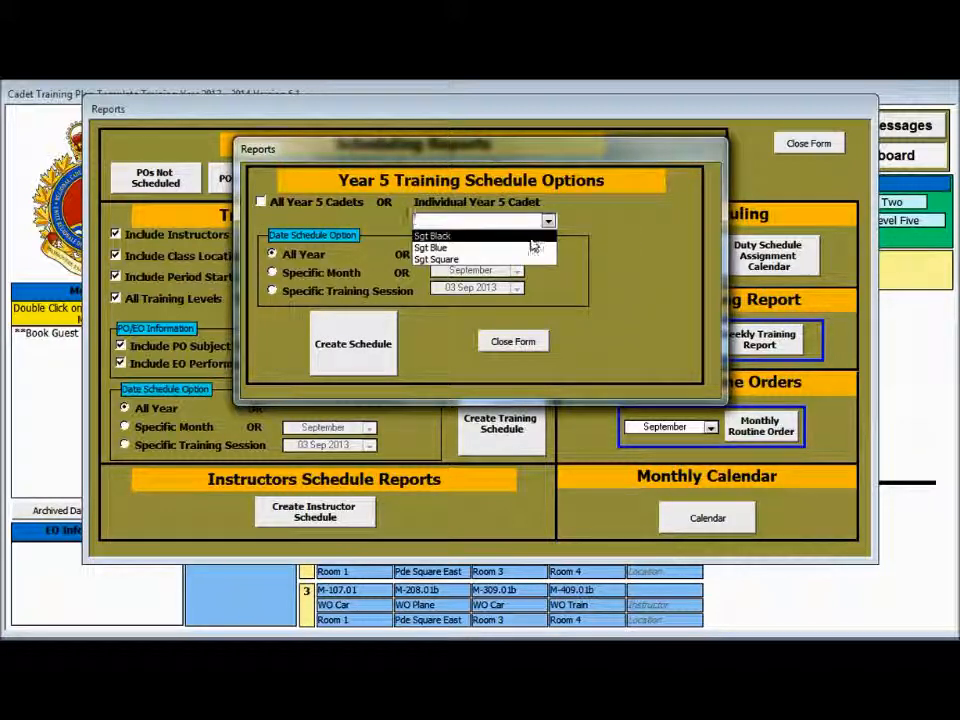
{"action": "left_click", "coordinate": [520, 236]}
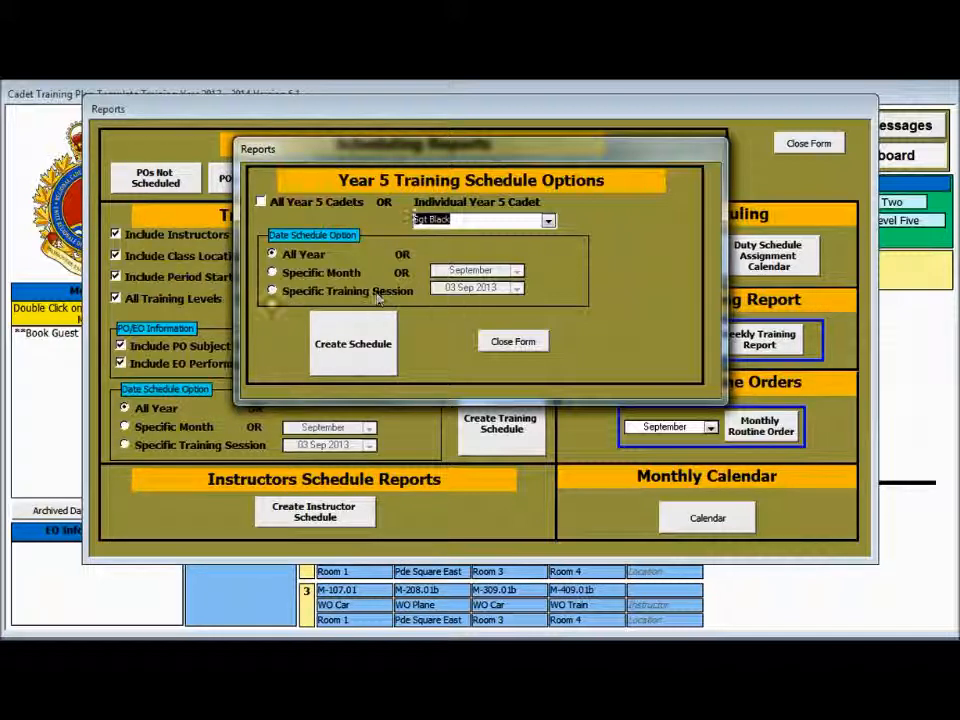
{"action": "left_click", "coordinate": [505, 345]}
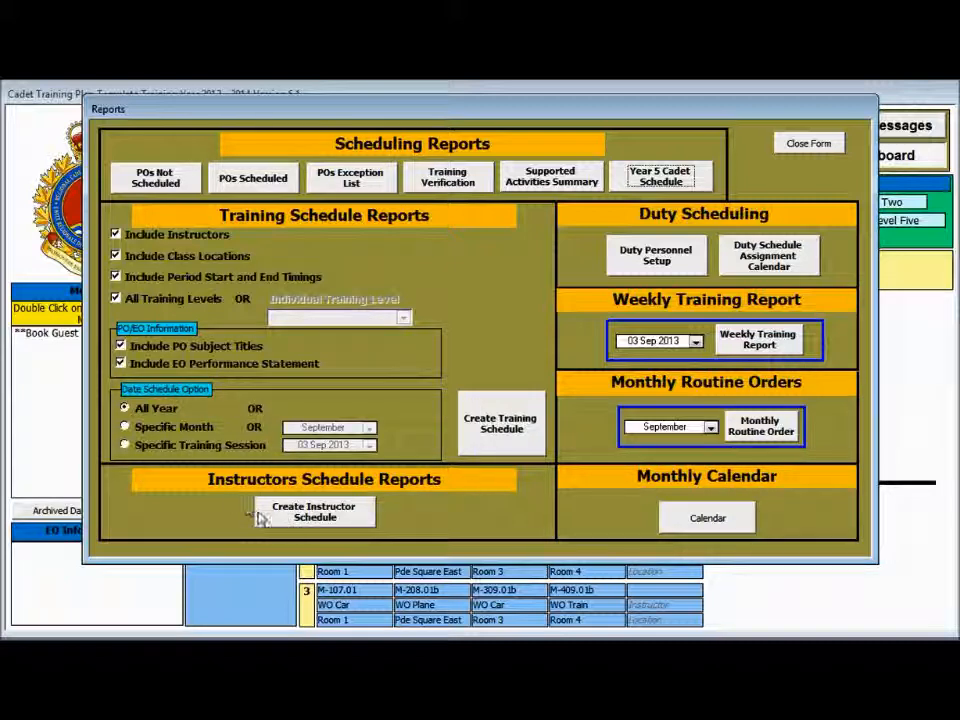
Review the instructor schedule report options with the first individual instructor selected, and close them without creating a report
{"action": "left_click", "coordinate": [300, 511]}
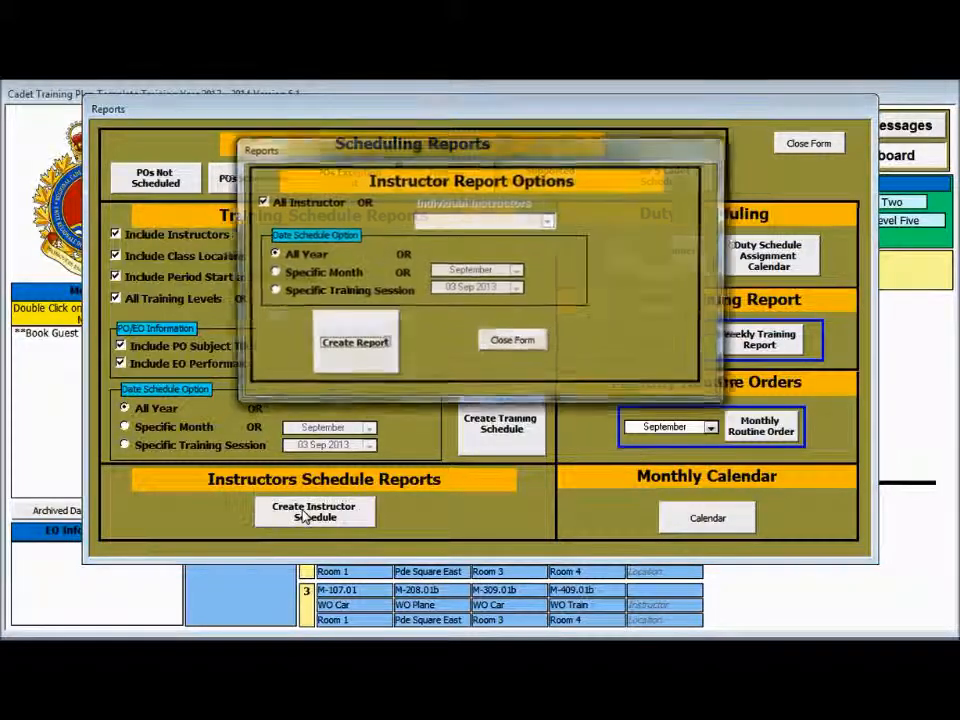
{"action": "left_click_drag", "start_coordinate": [438, 160], "coordinate": [367, 233]}
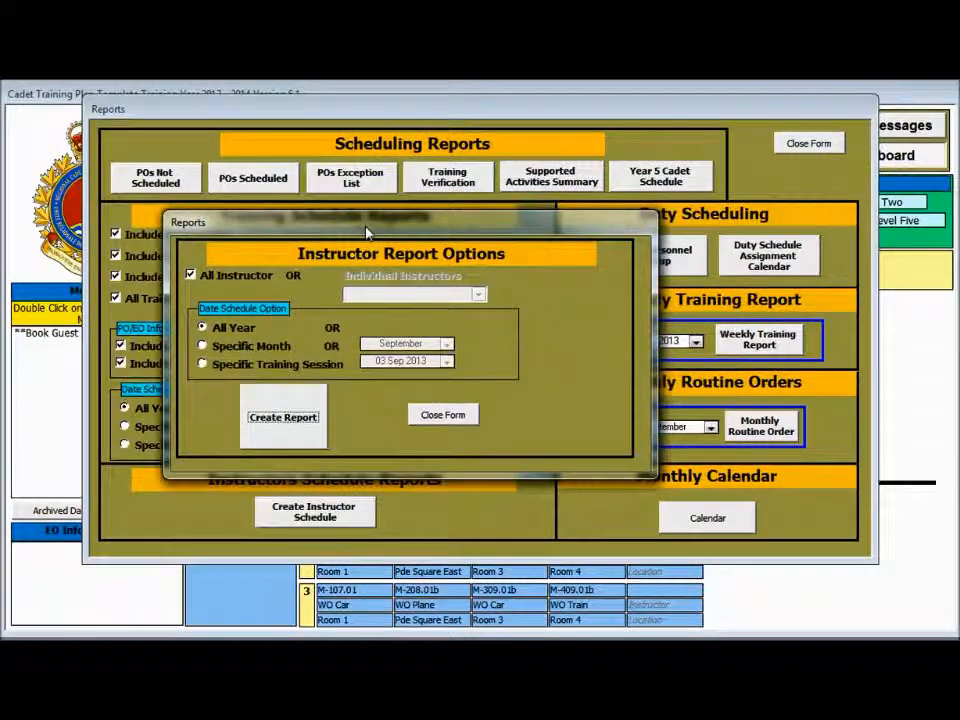
{"action": "left_click", "coordinate": [190, 274]}
{"action": "left_click", "coordinate": [478, 294]}
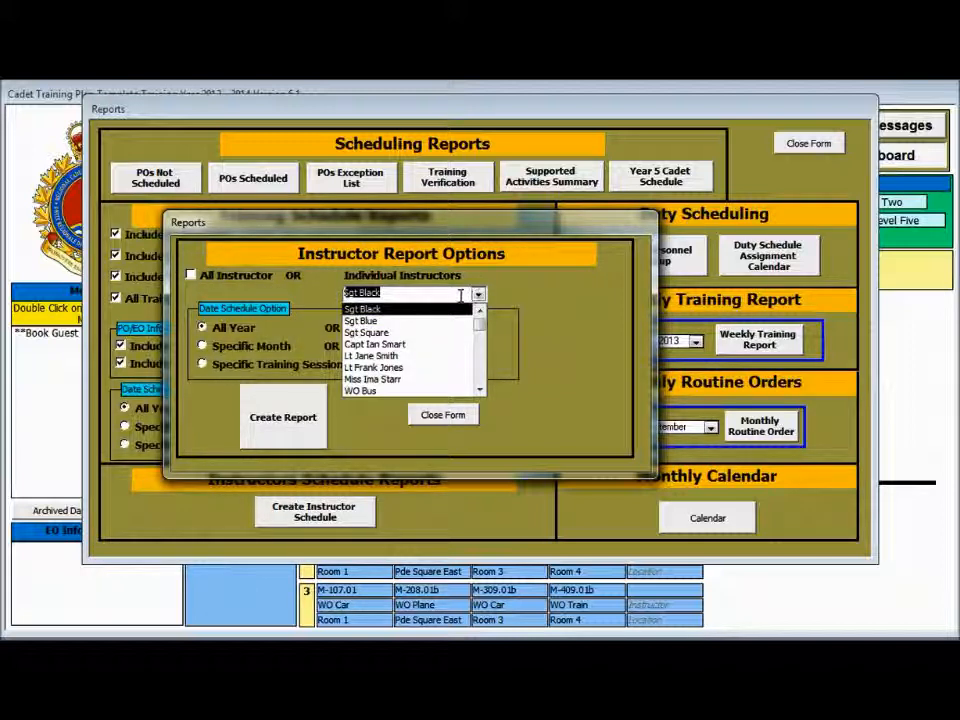
{"action": "left_click", "coordinate": [545, 296]}
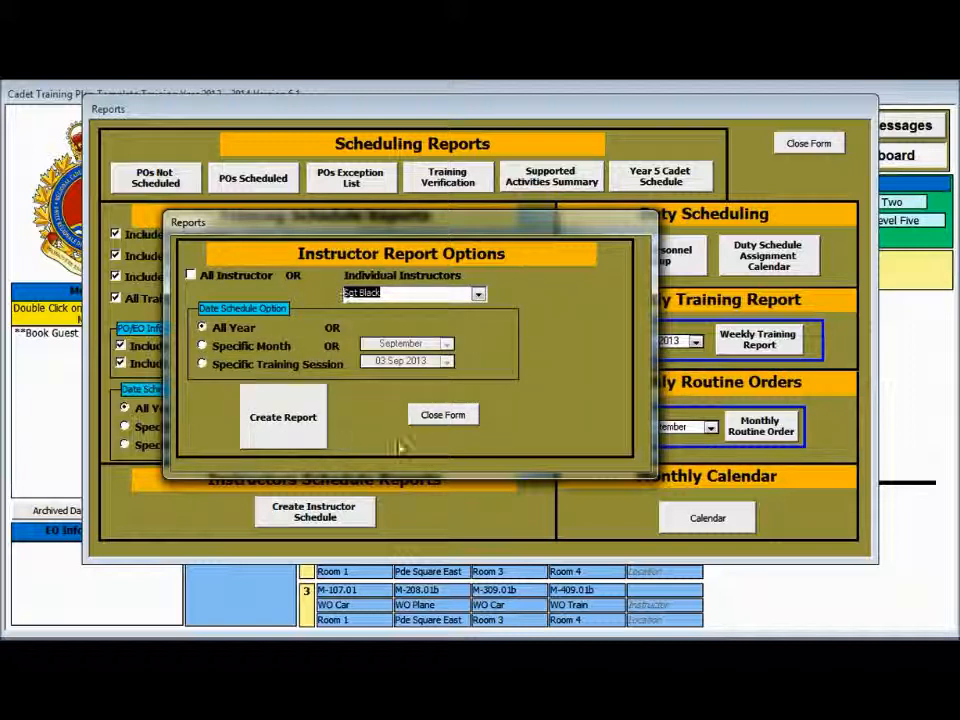
{"action": "left_click", "coordinate": [464, 417]}
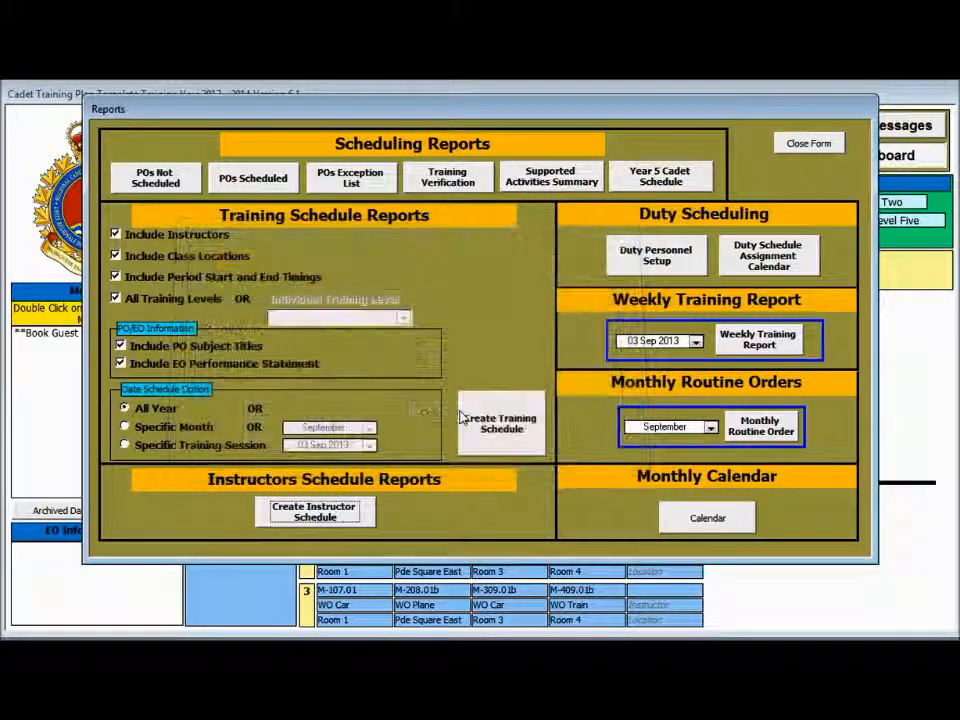